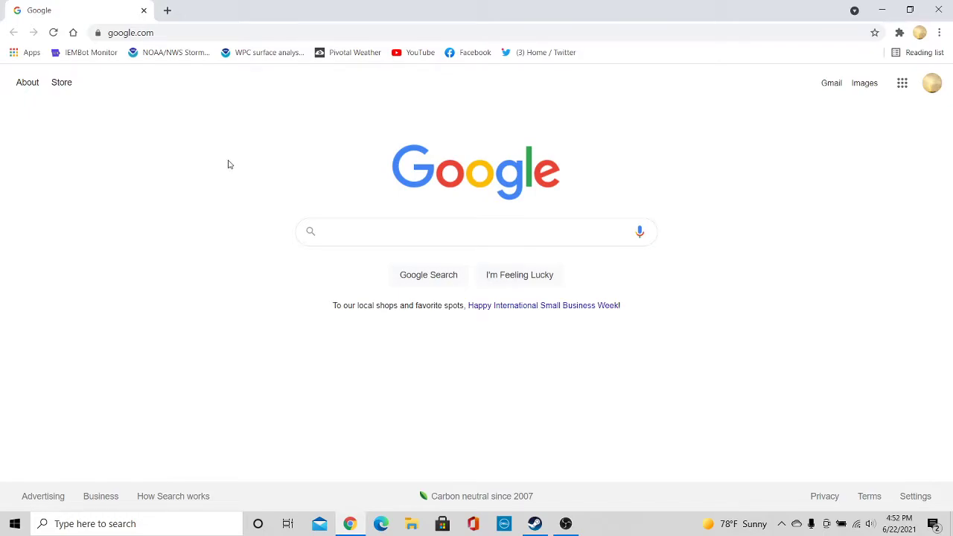
Step: Search the web for "forge"
click(162, 31)
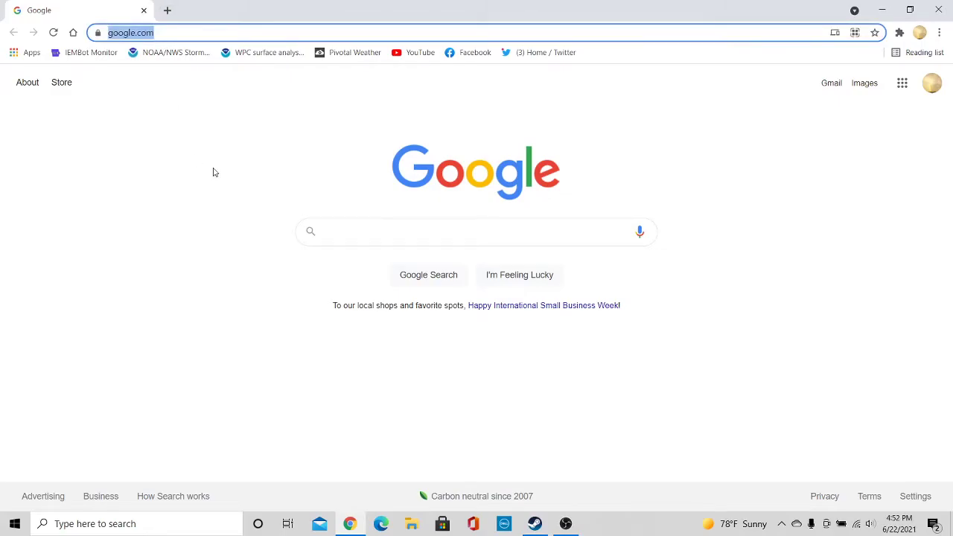
text(min)
key(BackSpace)
key(BackSpace)
key(BackSpace)
key(BackSpace)
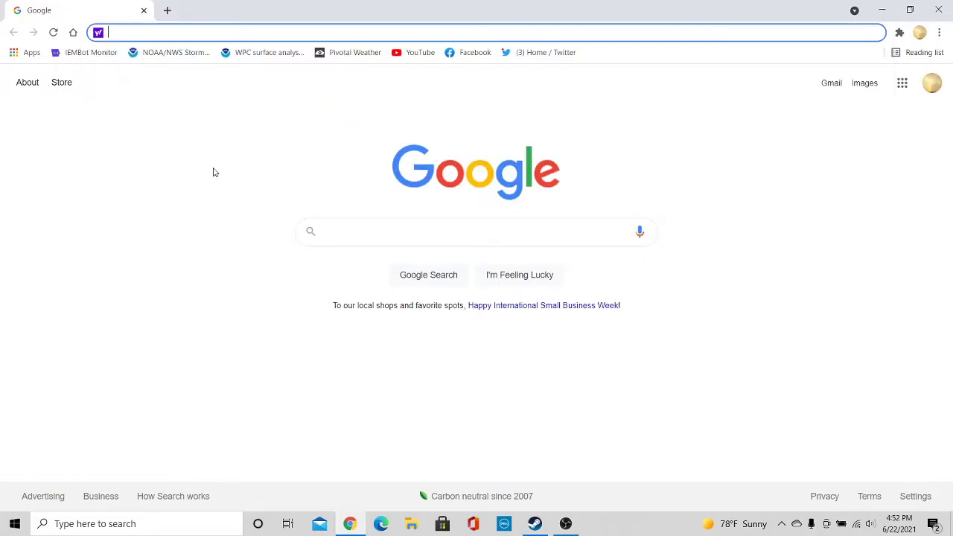
text(forge)
key(Return)
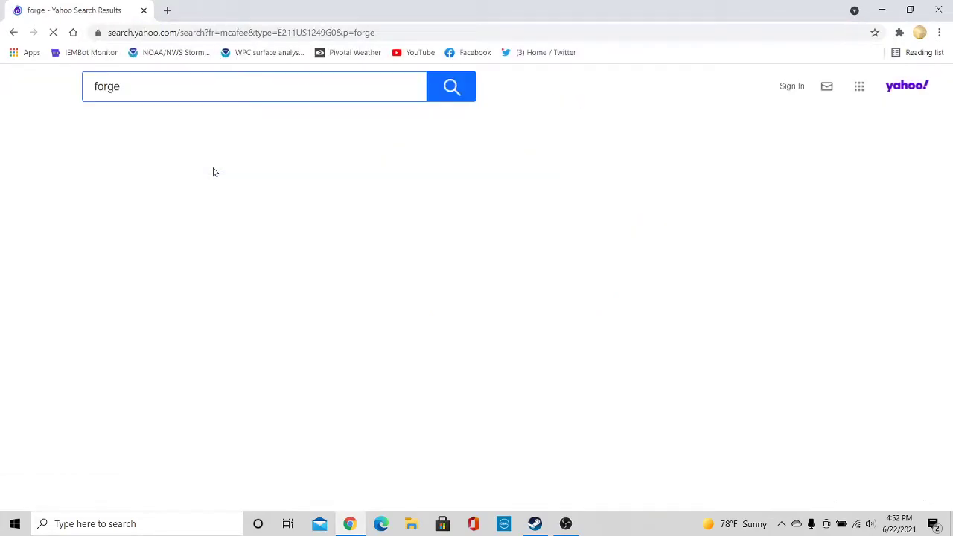
Step: Open the Minecraft Forge downloads page on files.minecraftforge.net from the search results
mouse_move(149, 442)
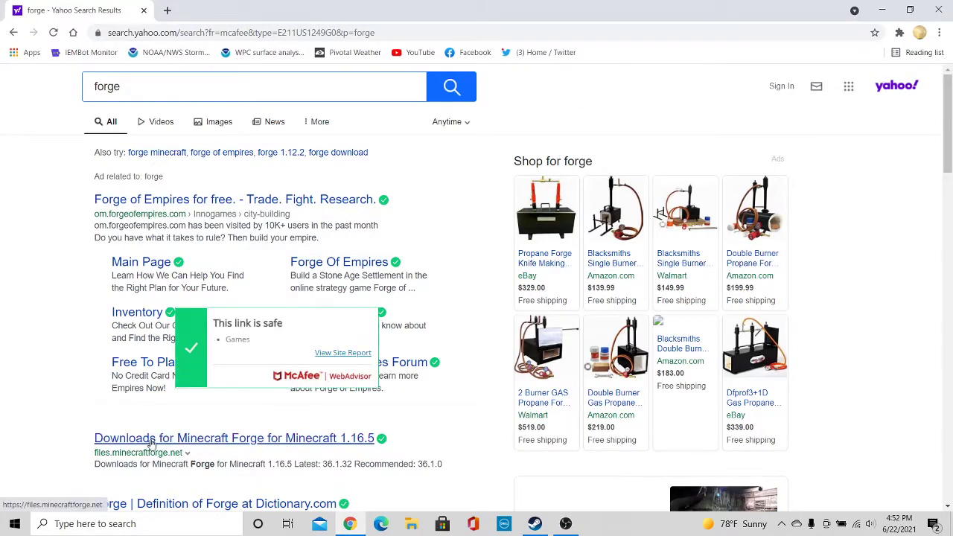
scroll(51, 372, down, 1)
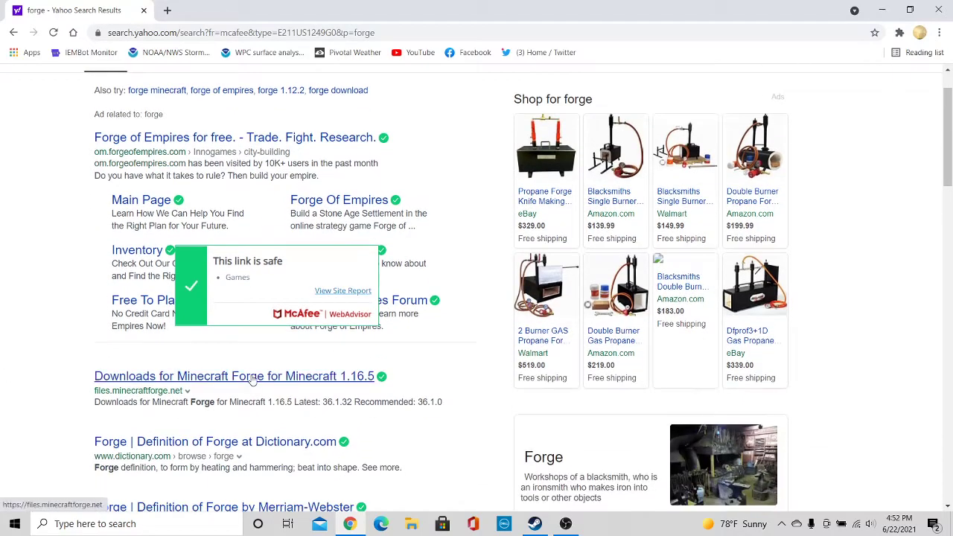
scroll(51, 364, down, 2)
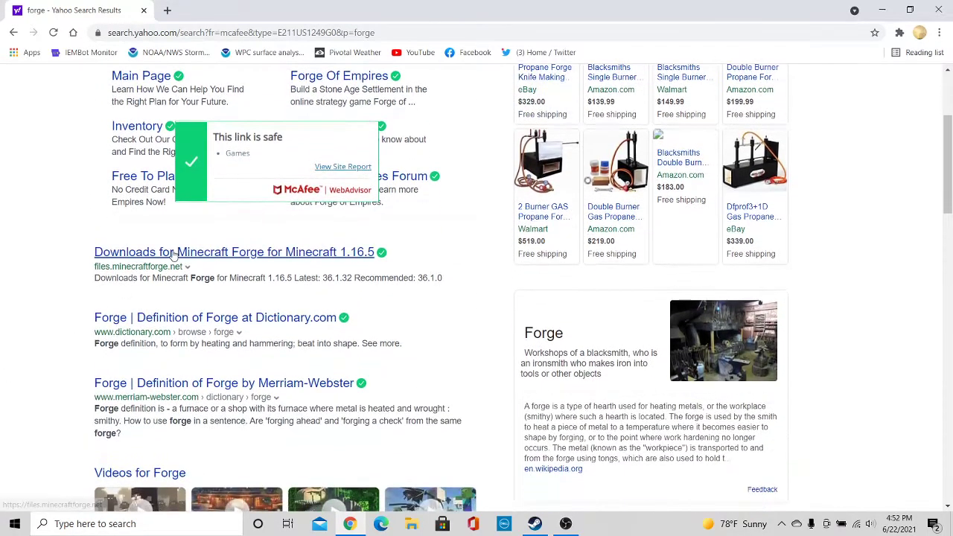
click(173, 256)
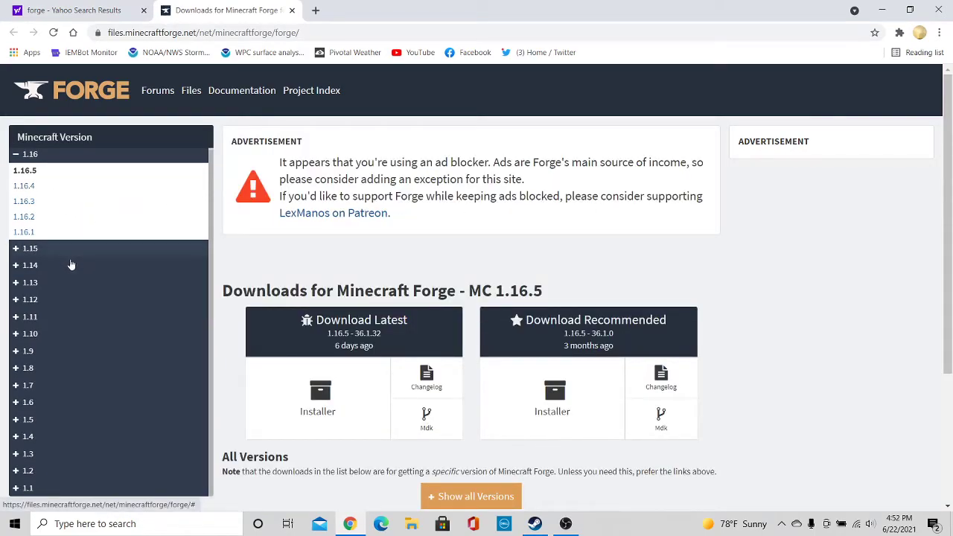
Step: Download the recommended Forge installer for Minecraft 1.12.2, skipping the advertisement and keeping the flagged jar file
click(61, 305)
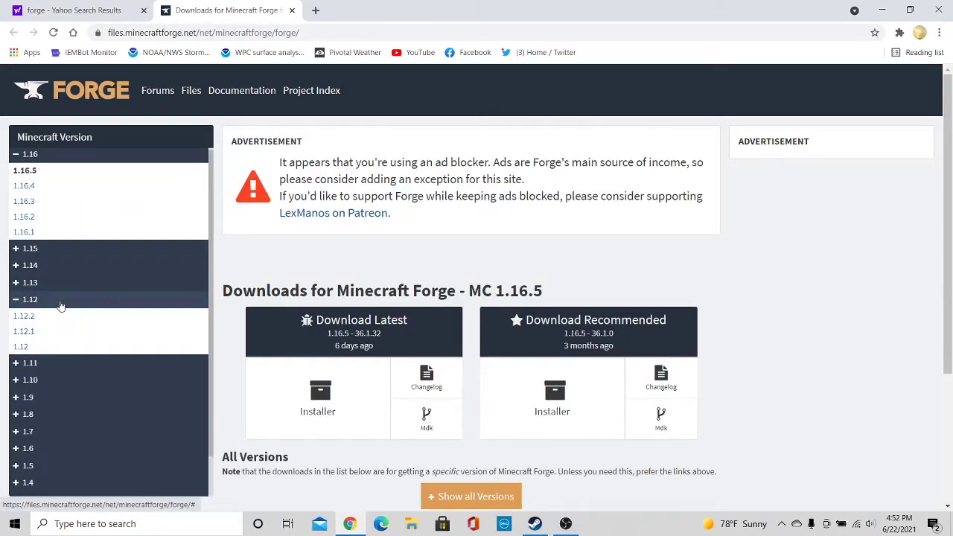
click(23, 316)
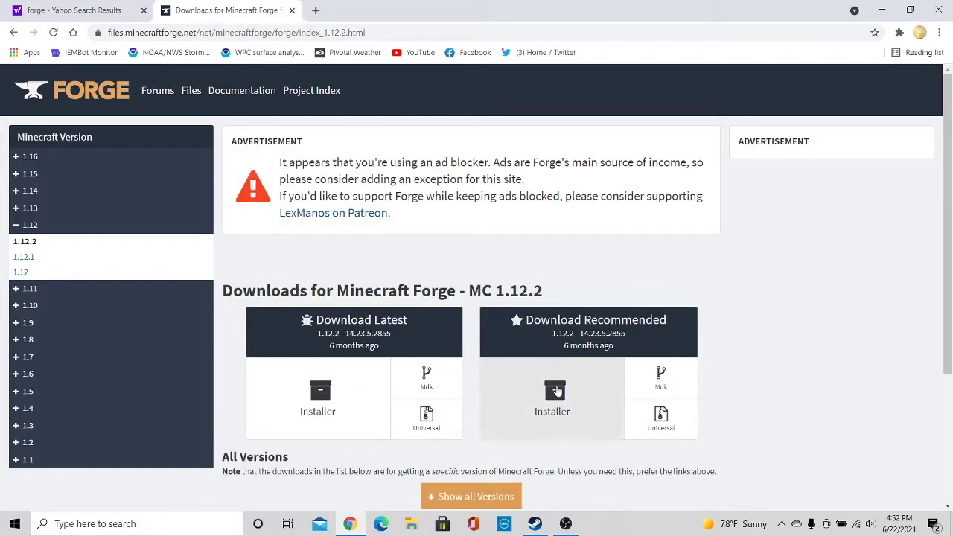
click(557, 392)
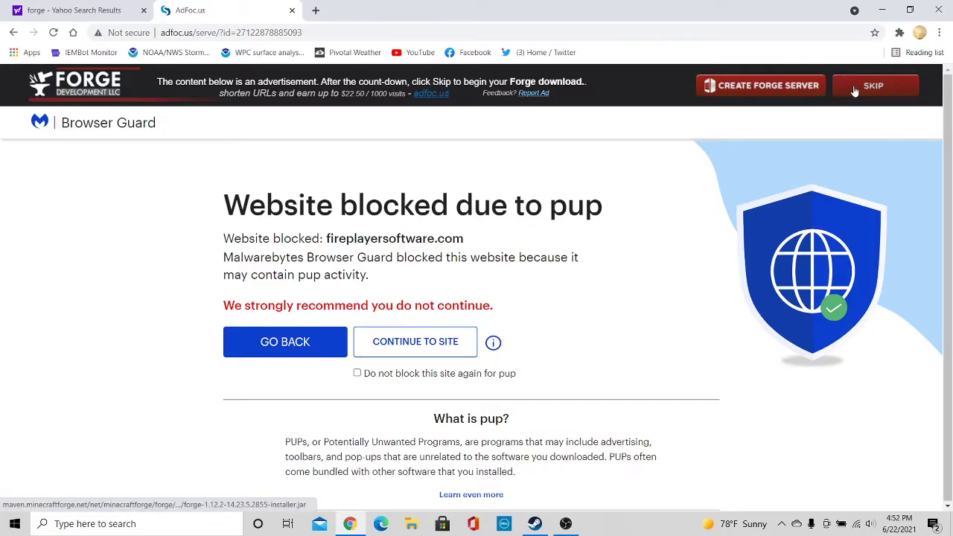
click(855, 90)
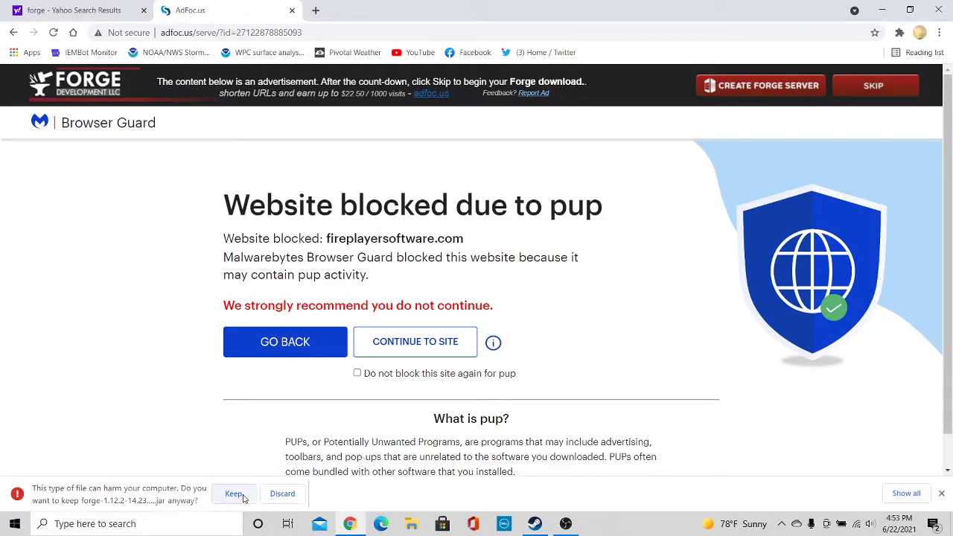
click(234, 494)
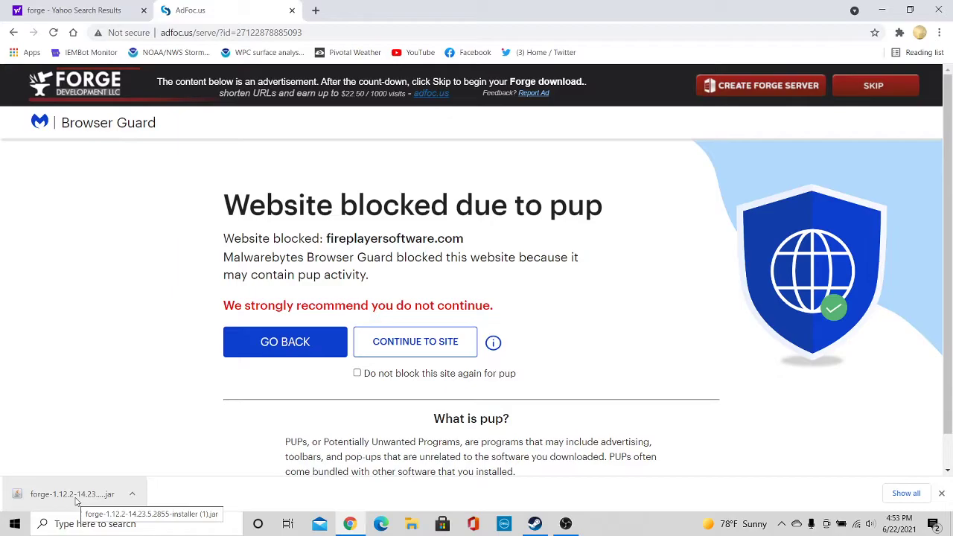
Step: Run the downloaded Forge installer and install the client into the default .minecraft folder
click(75, 500)
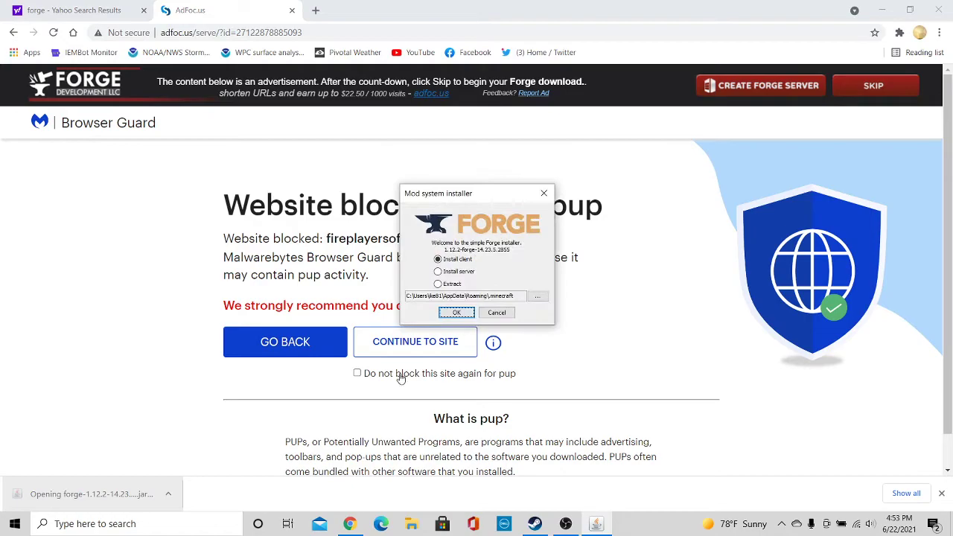
click(456, 312)
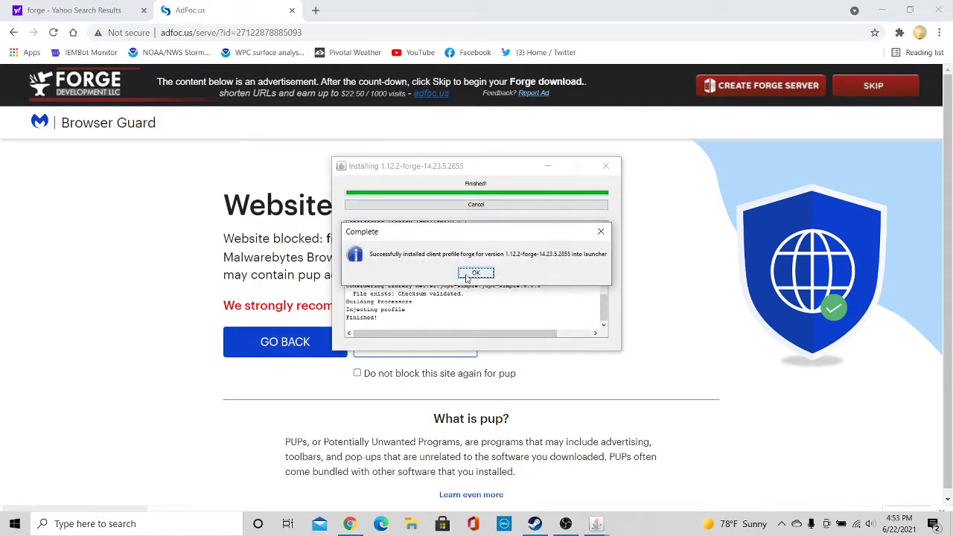
click(475, 273)
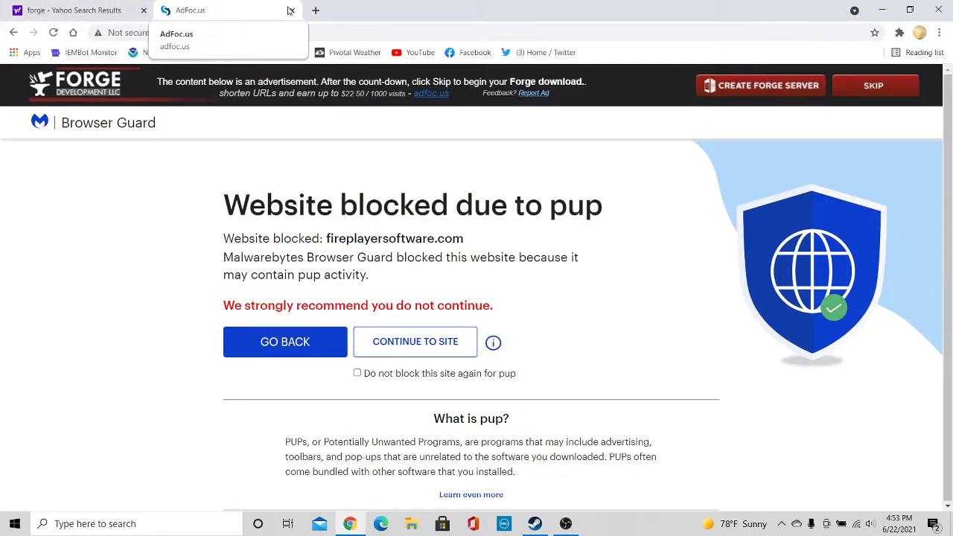
Step: Load coros.us in a new tab and close the search and advertisement tabs
click(316, 10)
click(143, 11)
click(143, 11)
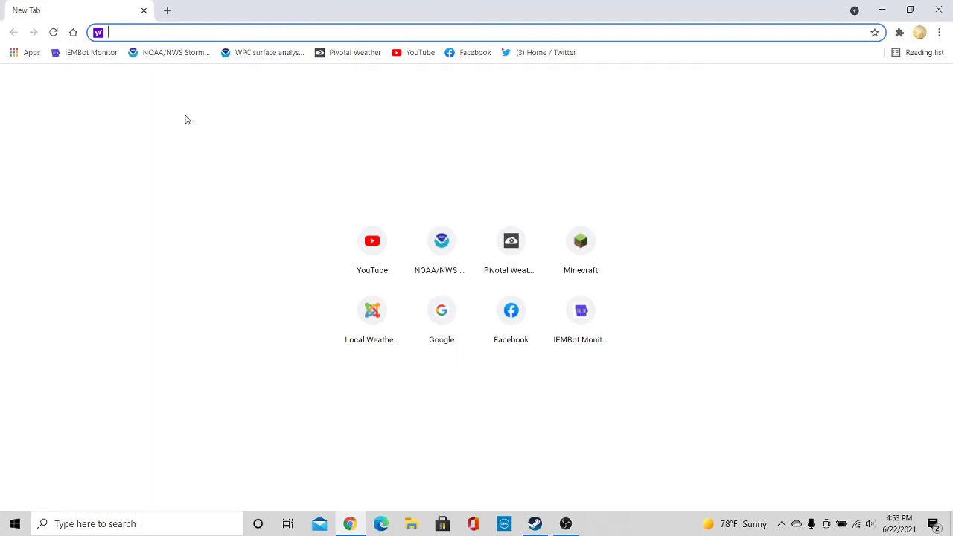
text(coros.)
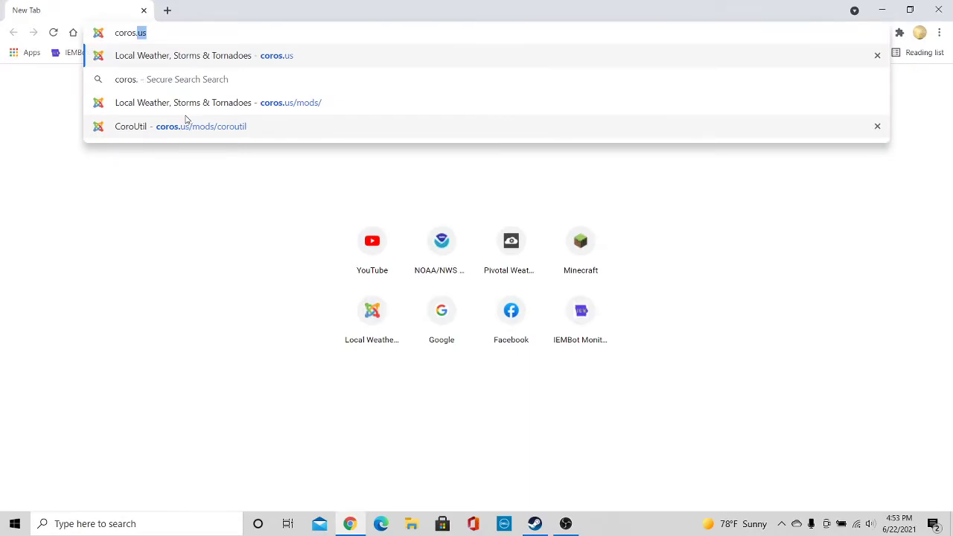
key(Return)
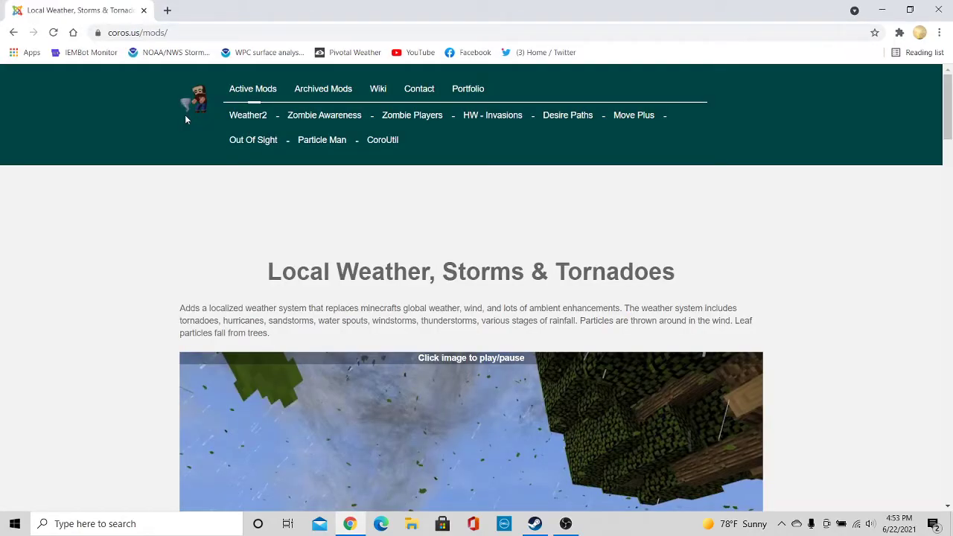
Step: Download weather2-1.12.1-2.6.12.jar from the mod's download table, skipping the advertisement and keeping the file
scroll(164, 164, down, 1)
scroll(121, 285, down, 2)
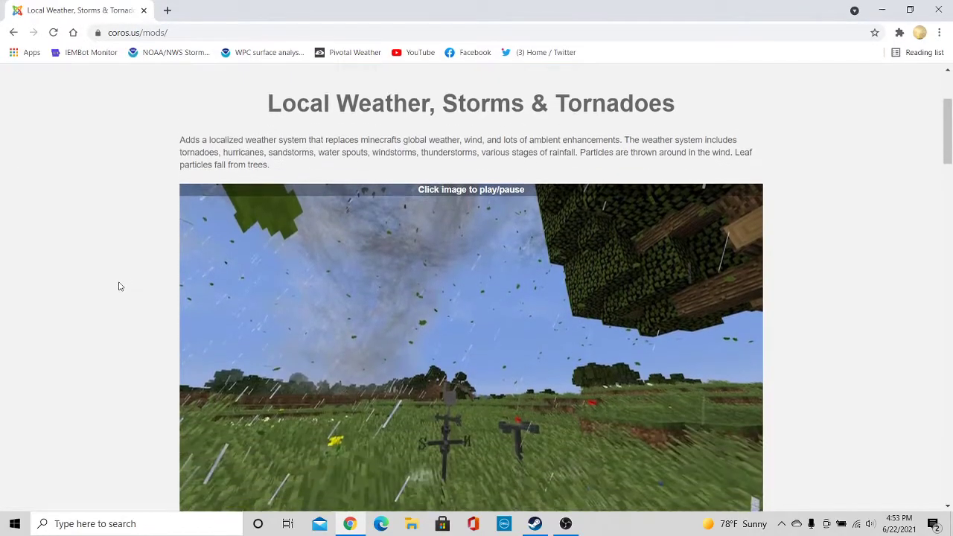
scroll(119, 287, down, 15)
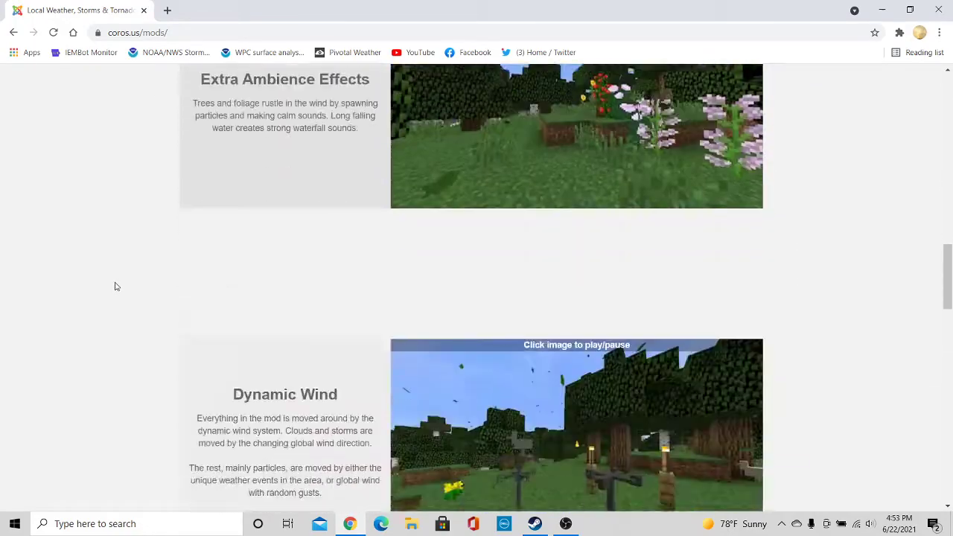
scroll(115, 286, down, 20)
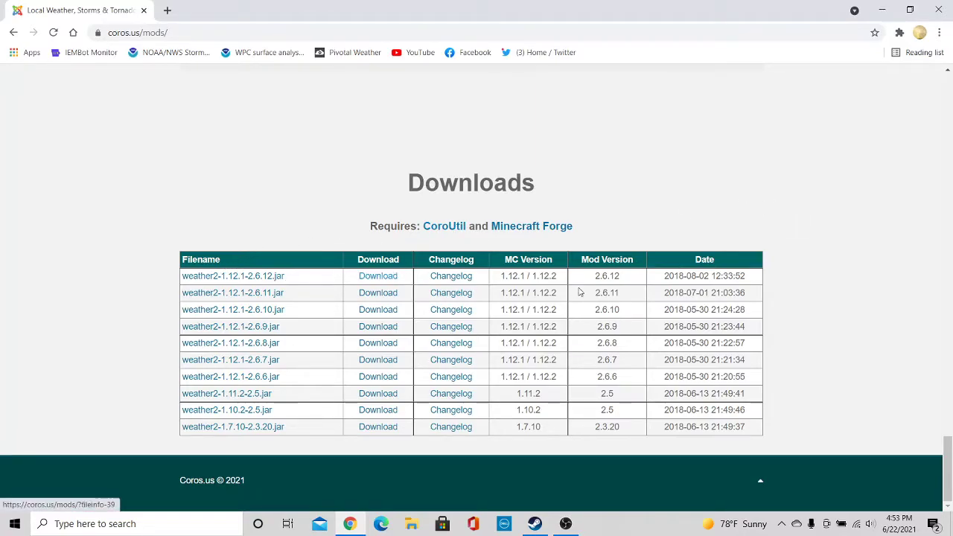
click(374, 280)
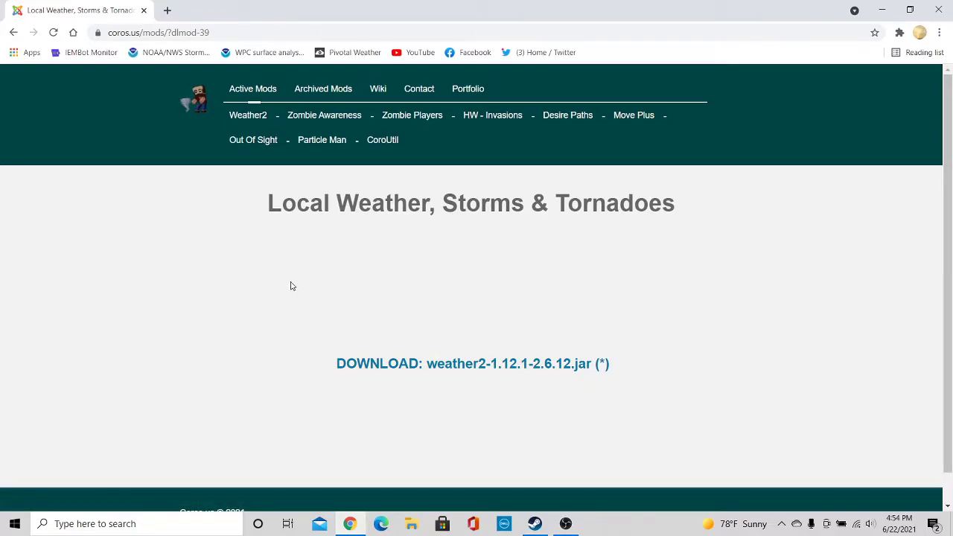
click(452, 370)
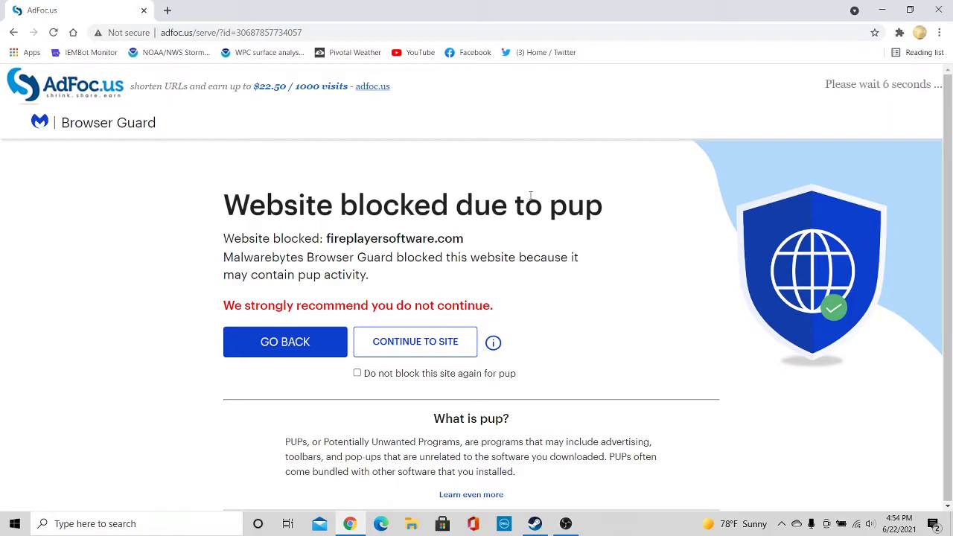
click(893, 84)
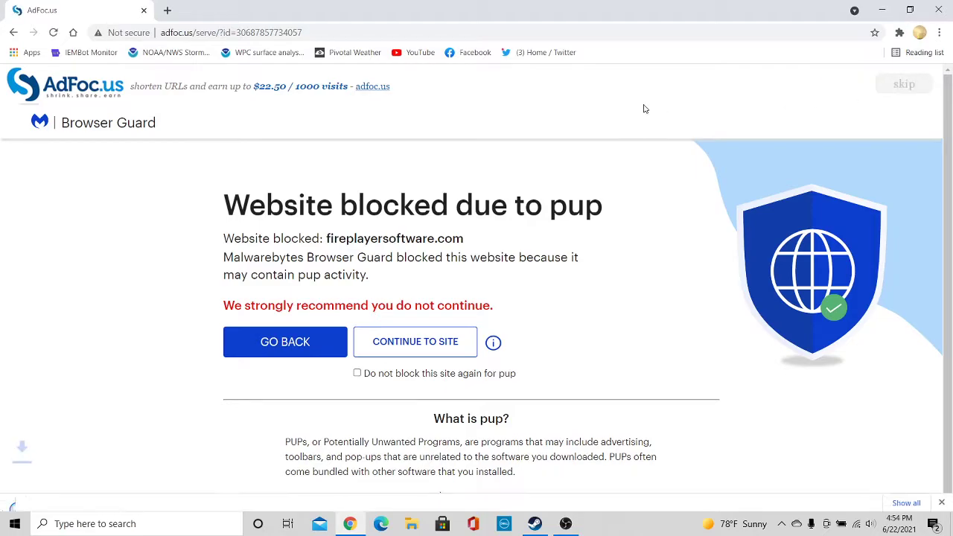
click(235, 495)
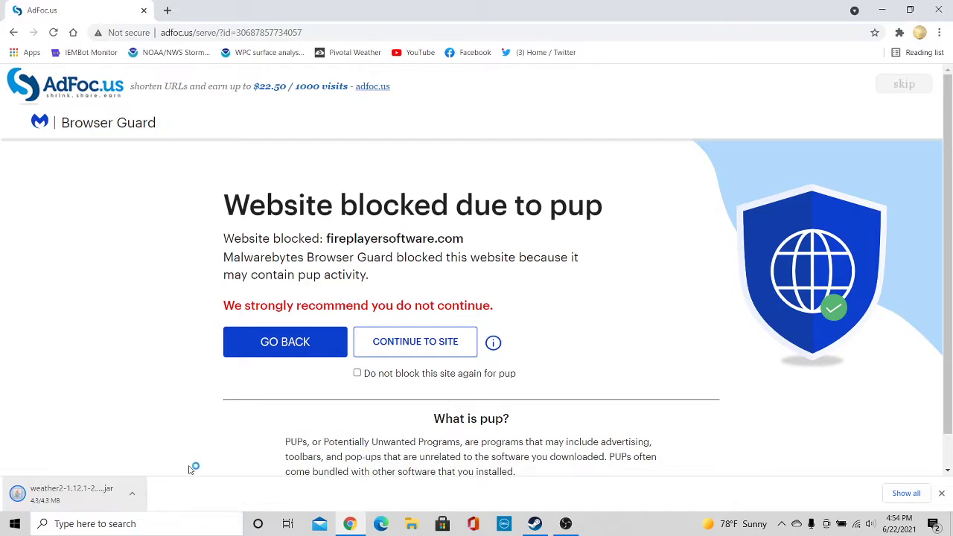
Step: Reopen coros.us in a new tab and close the previous download tab
click(13, 32)
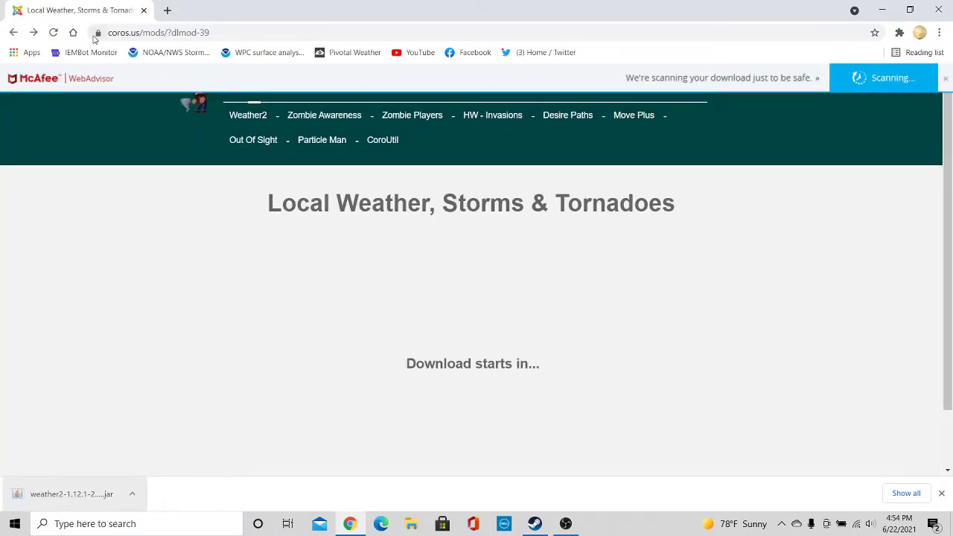
click(167, 10)
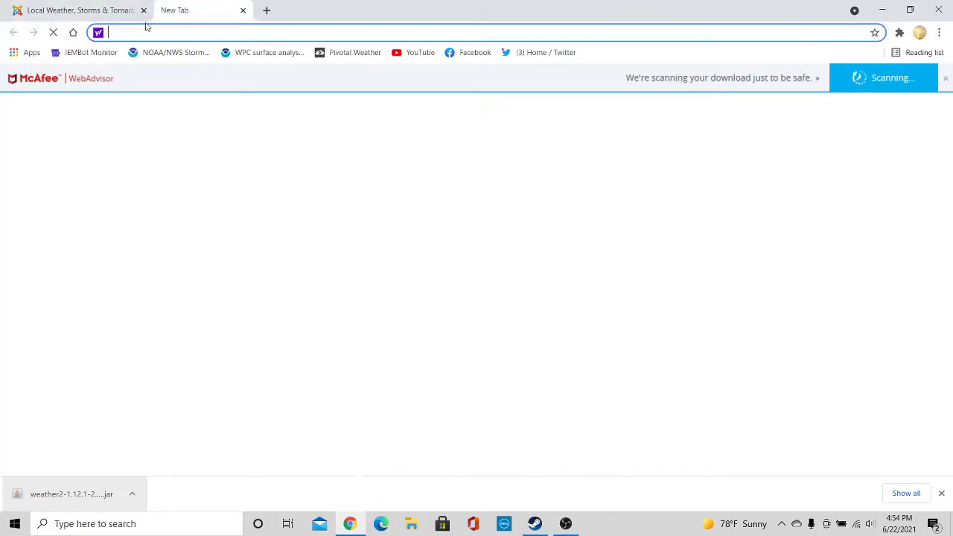
text(coros.us)
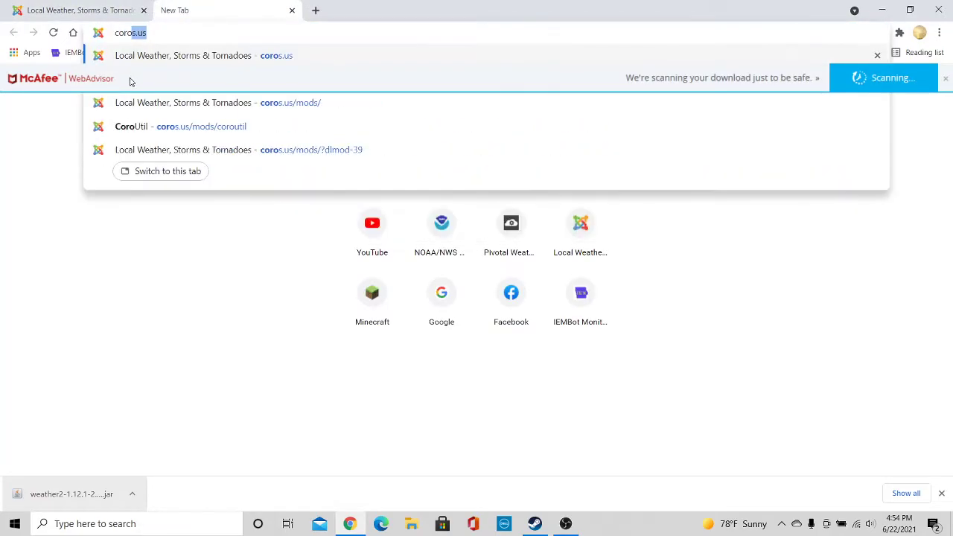
key(Return)
click(143, 10)
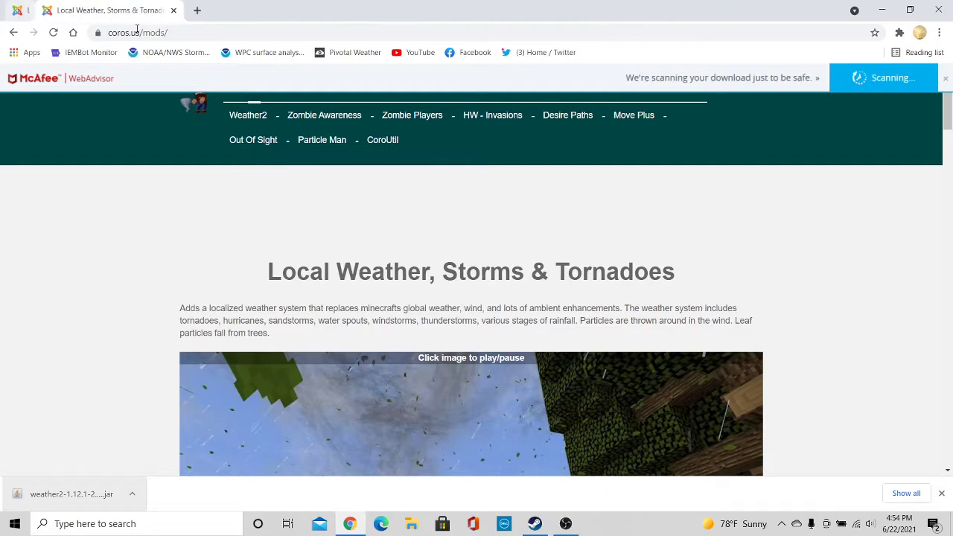
Step: Dismiss the downloads bar and open the required CoroUtil mod's page from the Downloads section
scroll(686, 205, down, 15)
scroll(699, 222, down, 10)
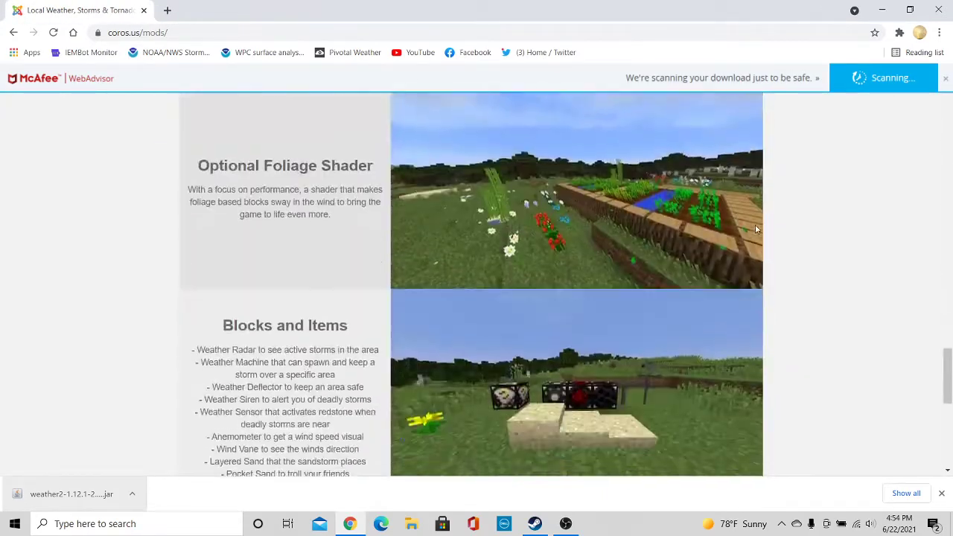
click(944, 494)
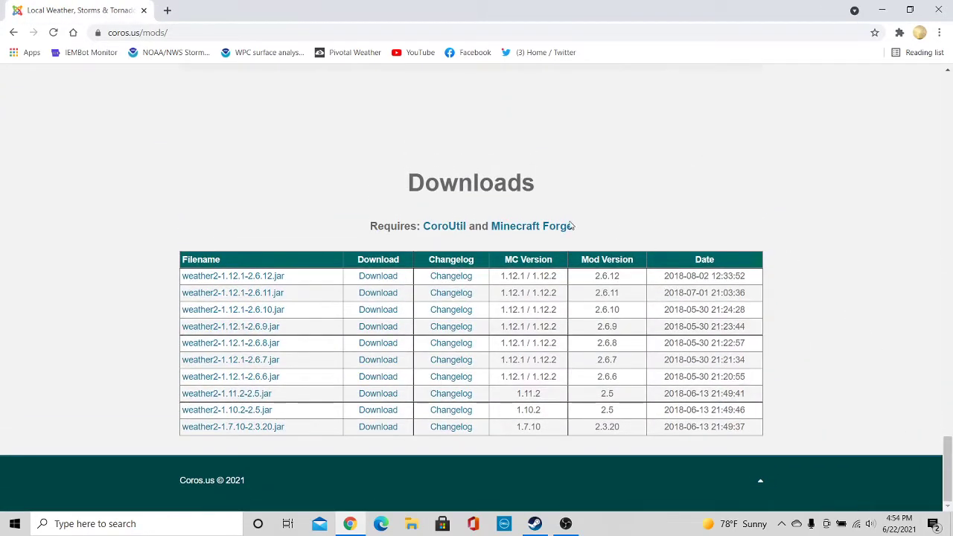
click(445, 226)
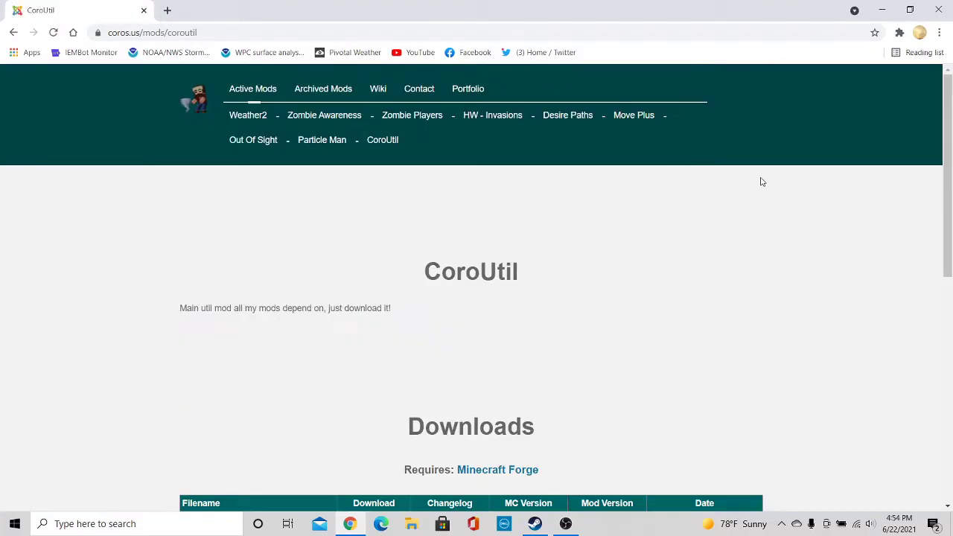
Step: Download coroutil-1.12.1-1.2.37.jar from the CoroUtil download table, skipping the advertisement and keeping the file
scroll(761, 181, down, 3)
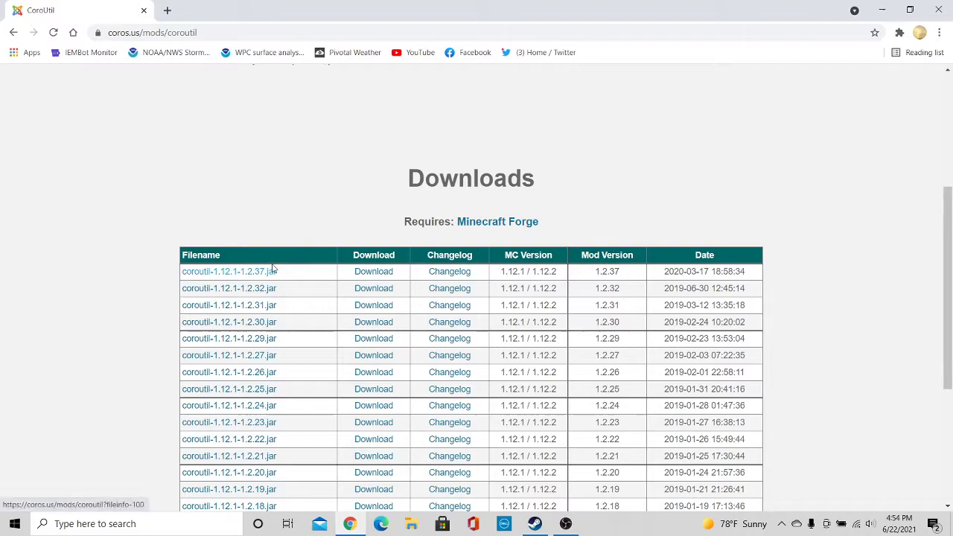
click(374, 275)
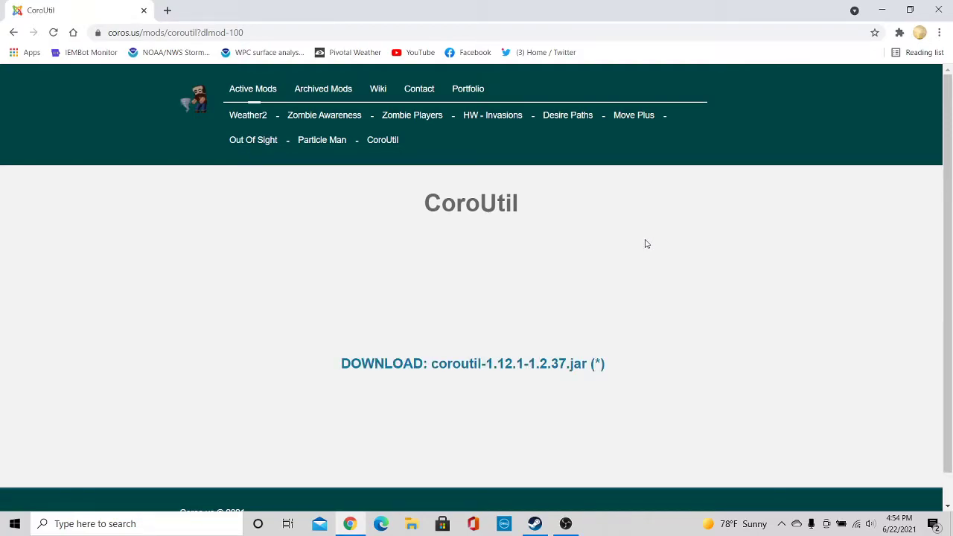
right_click(418, 364)
click(401, 366)
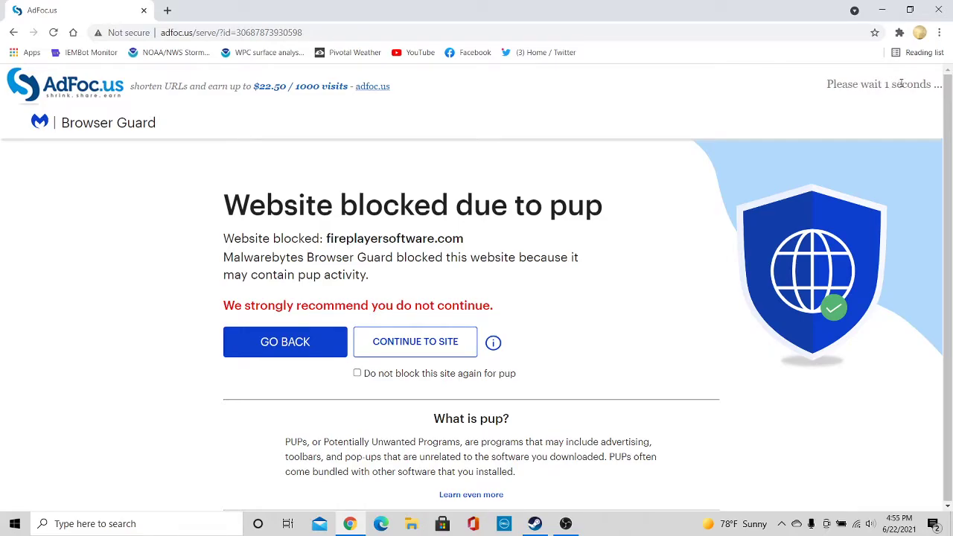
click(902, 84)
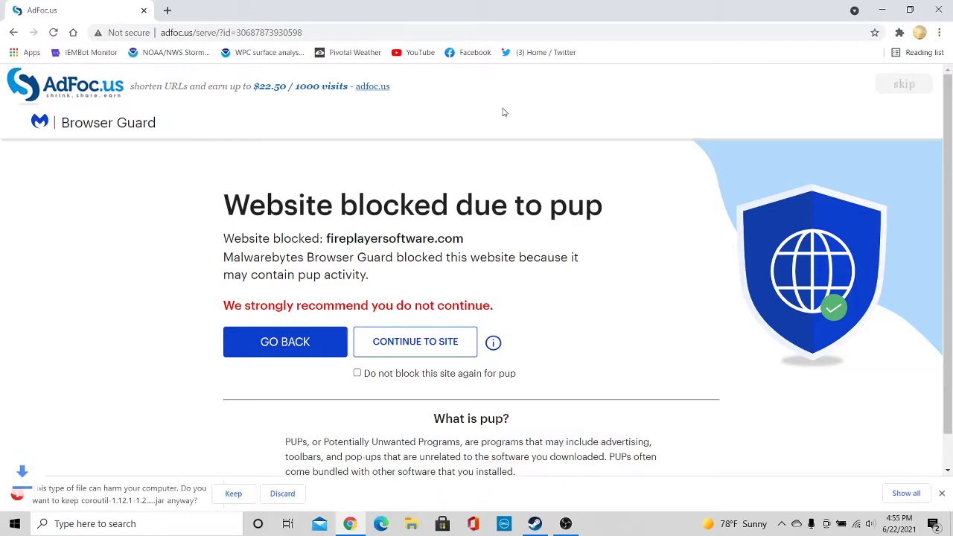
click(243, 494)
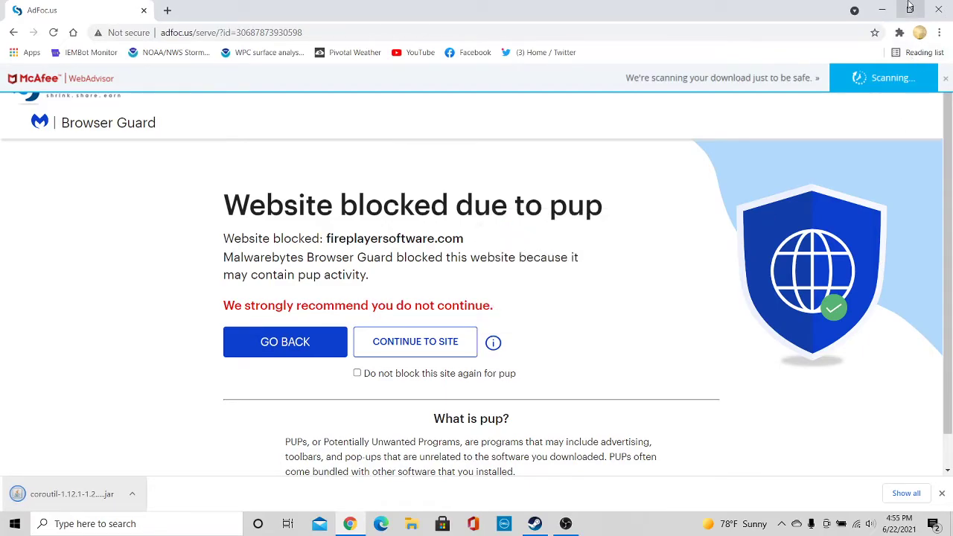
click(910, 9)
drag(628, 22, 745, 52)
click(882, 43)
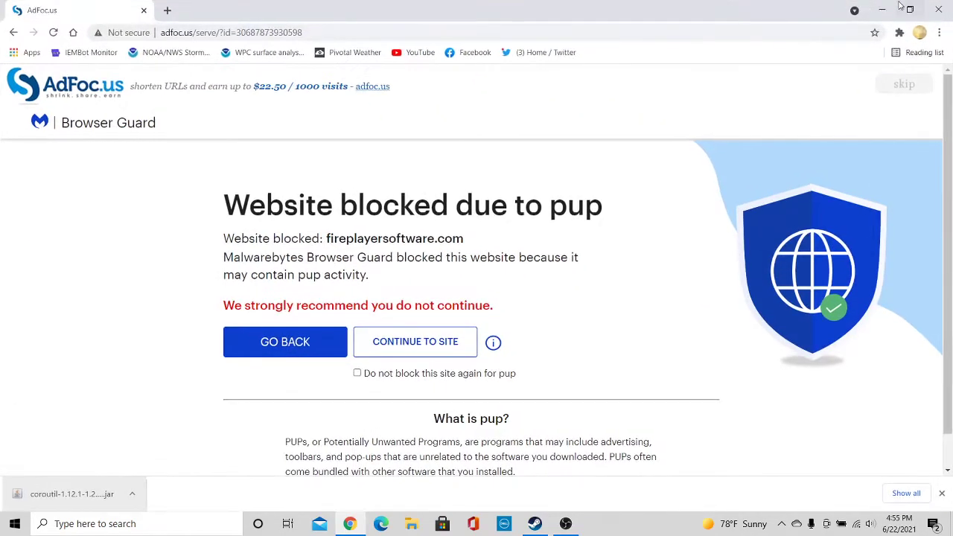
Step: Minimize the browser, launch the Windows Run dialog through search and use it to open the %appdata% folder
click(882, 10)
click(180, 530)
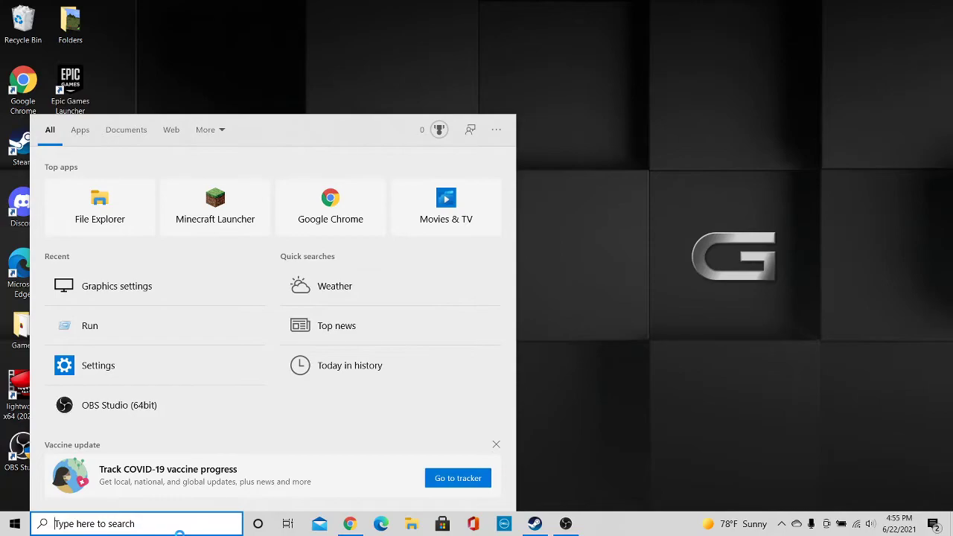
text(run)
key(Return)
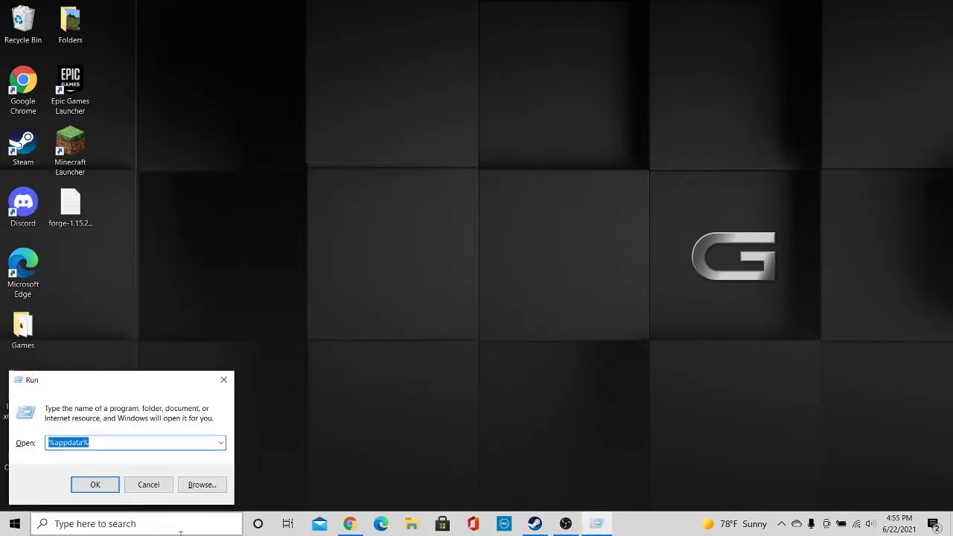
click(135, 443)
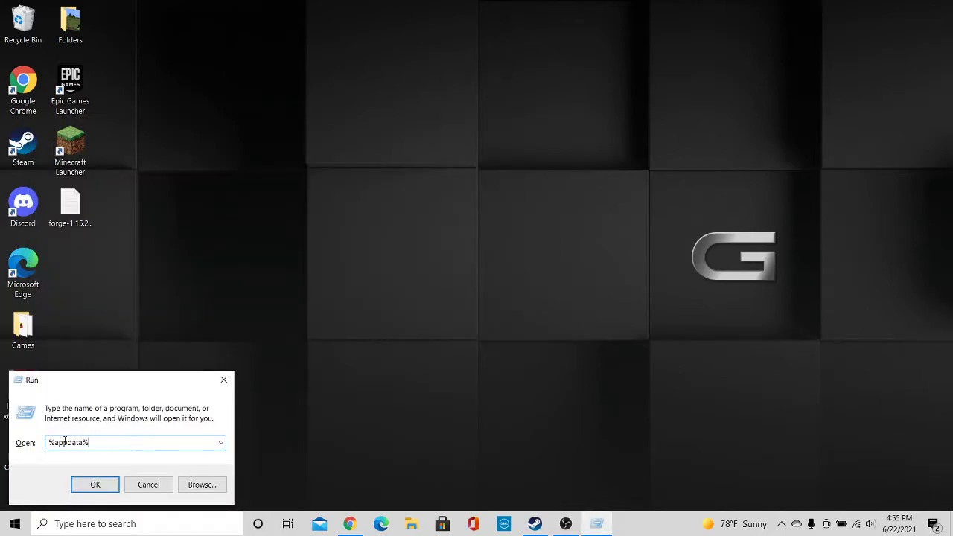
click(89, 481)
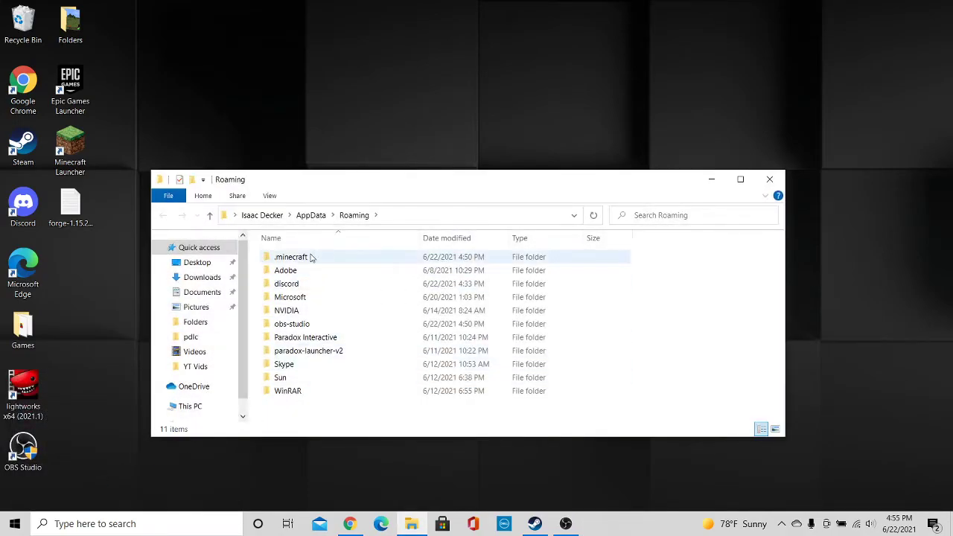
Step: Open the mods folder inside .minecraft and move its window higher on the desktop
double_click(311, 258)
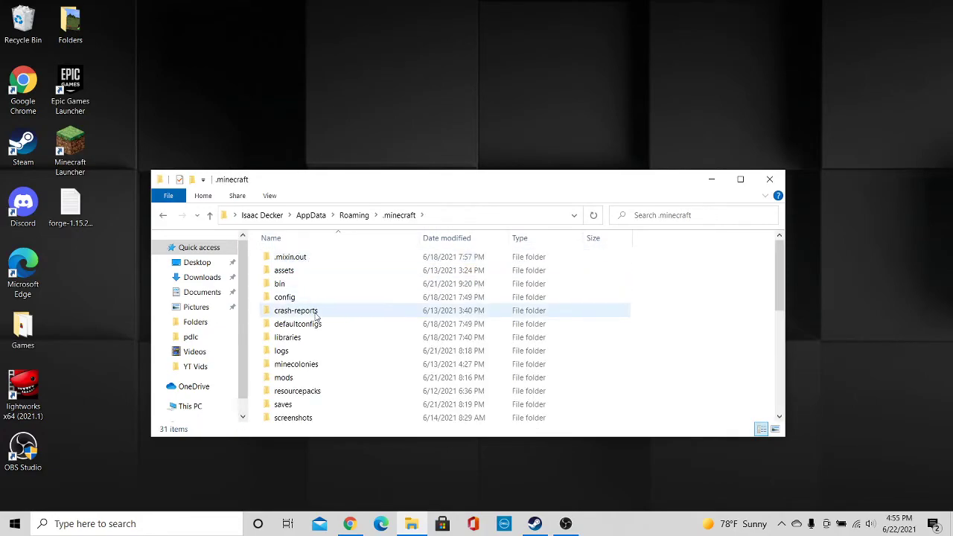
double_click(314, 378)
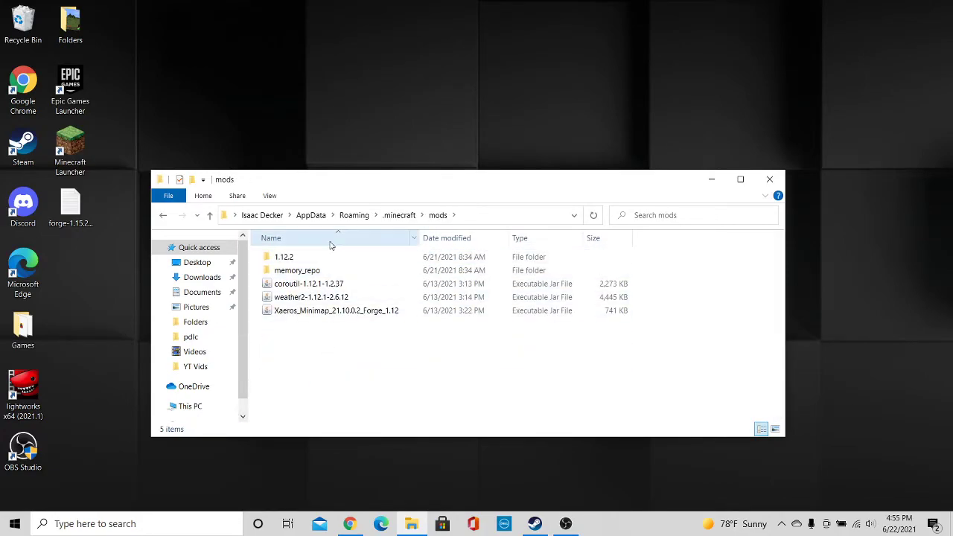
drag(397, 181, 365, 96)
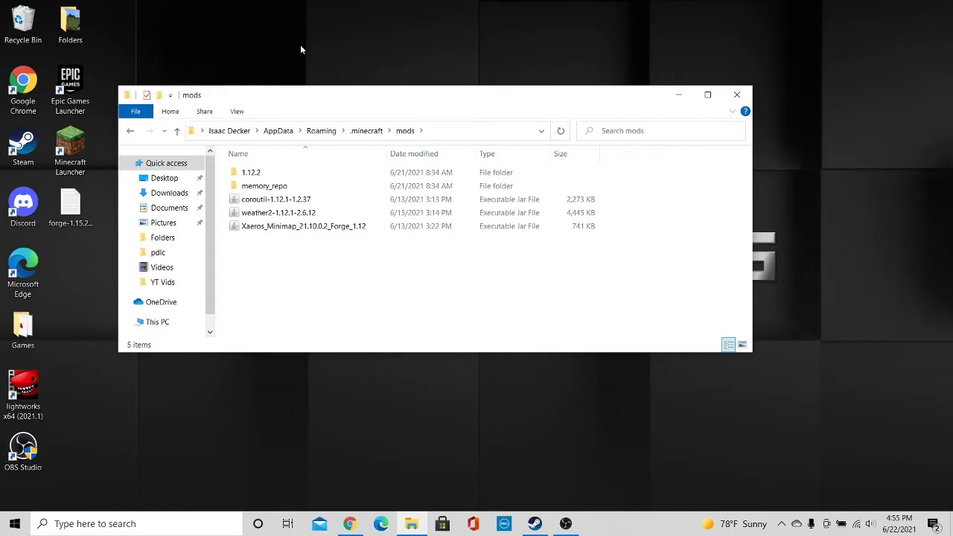
Step: Open Downloads in a second folder window, place it below the mods window and select the new coroutil and weather2 jar files
double_click(82, 18)
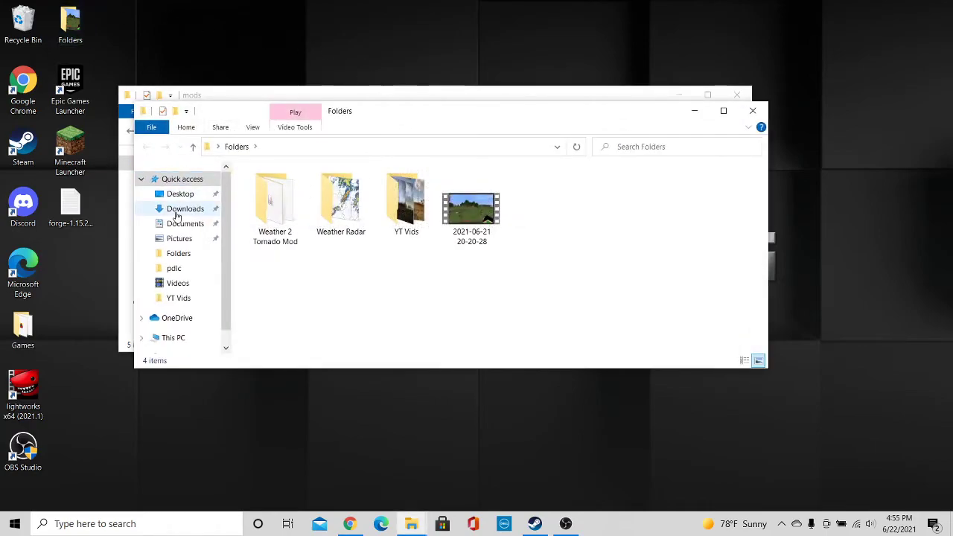
click(179, 213)
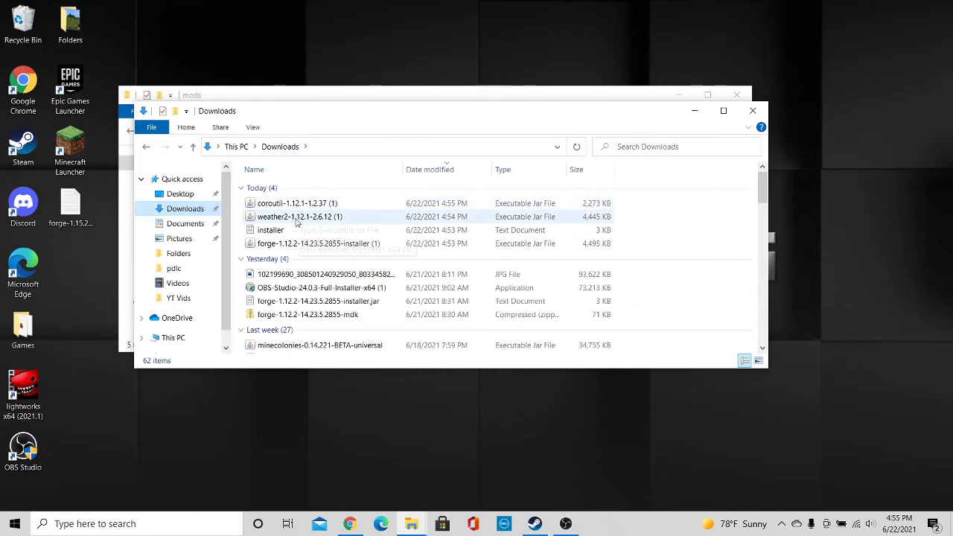
drag(397, 110, 344, 293)
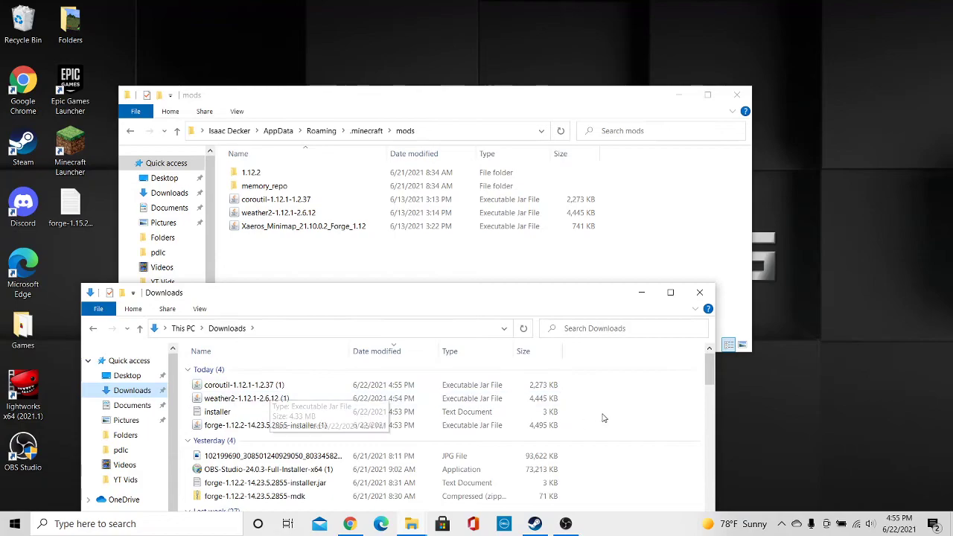
drag(604, 409, 485, 370)
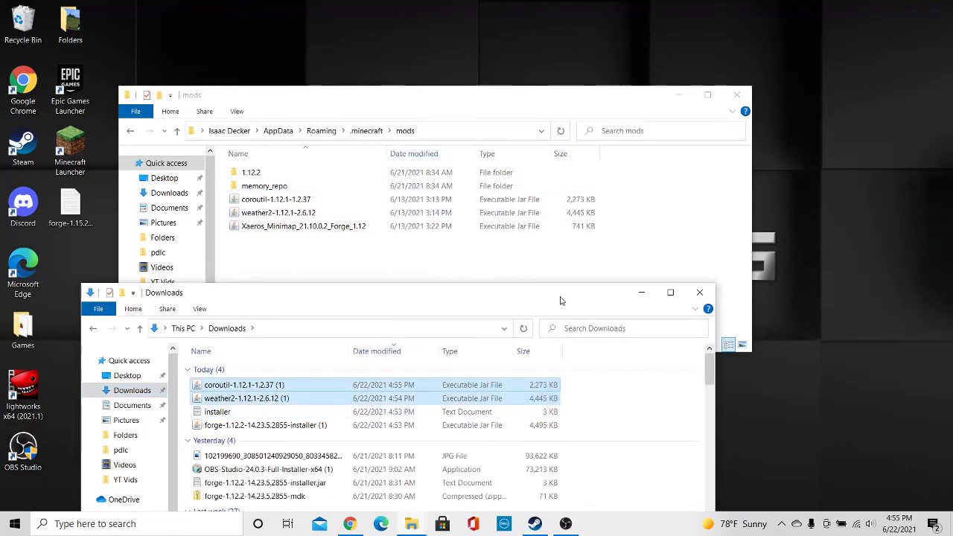
Step: Minimize both folder windows, switch back to Chrome and open a new tab
click(640, 292)
click(679, 96)
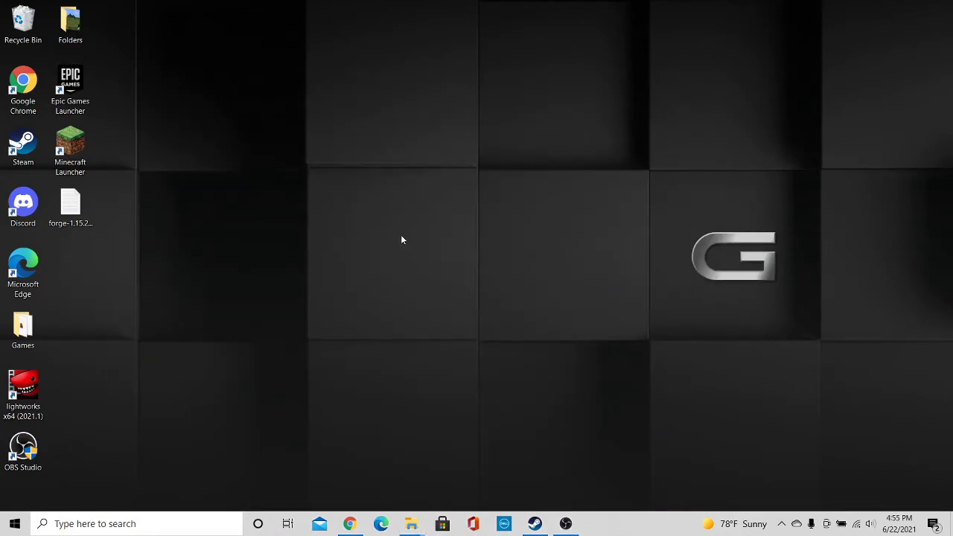
click(350, 524)
click(167, 9)
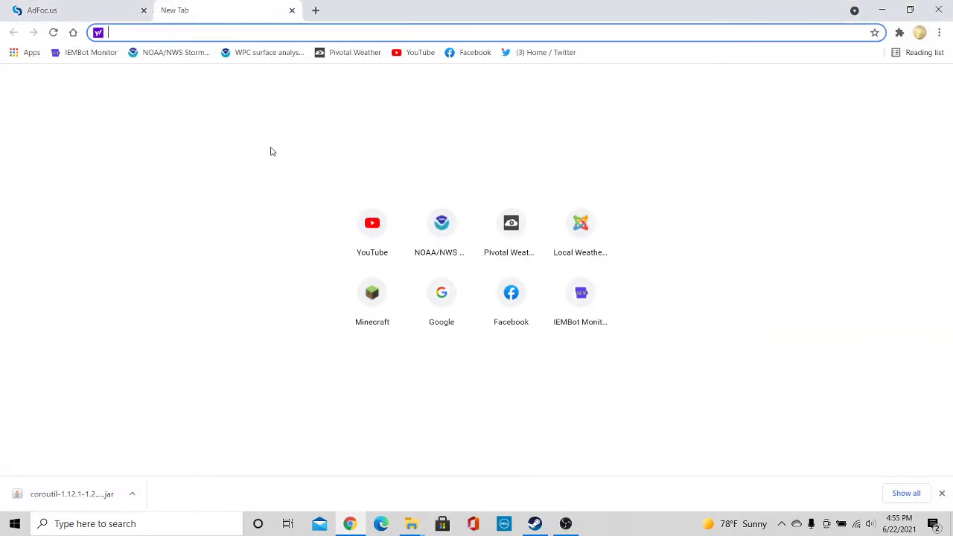